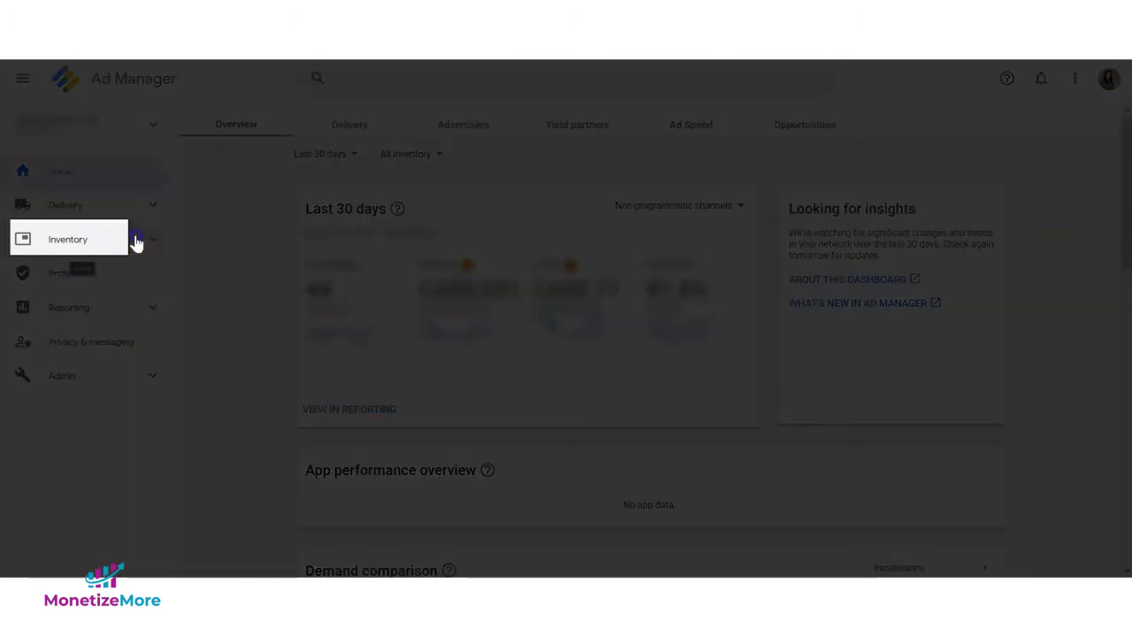
Step: Start a new inventory targeting preset and name it Spanish_Speaking_Countries
left_click(134, 240)
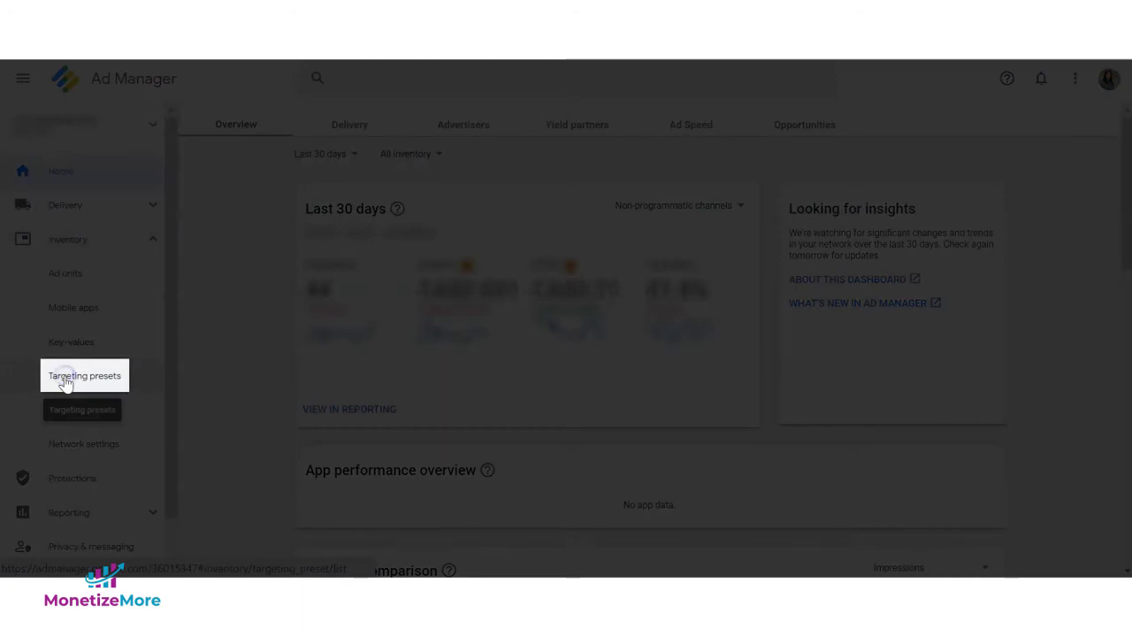
left_click(65, 382)
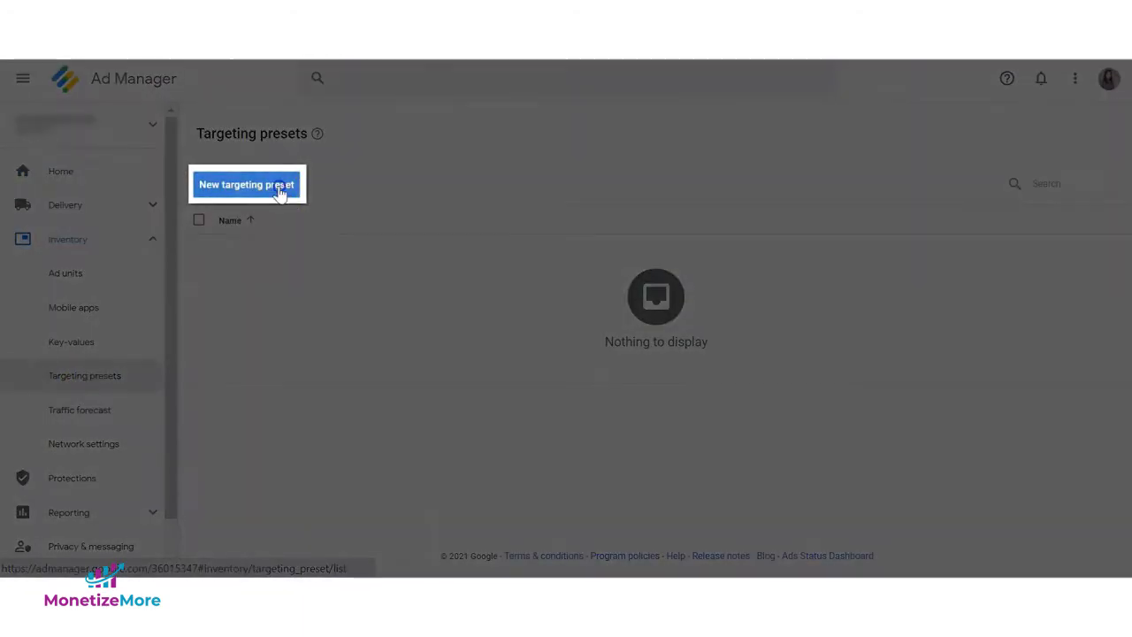
left_click(278, 190)
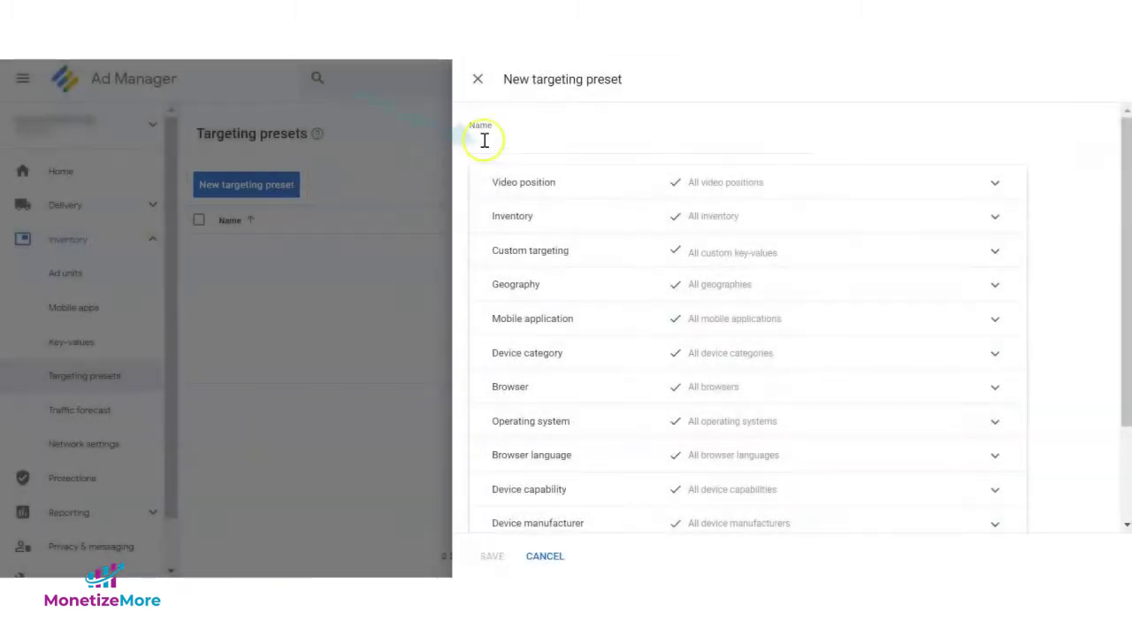
left_click(500, 142)
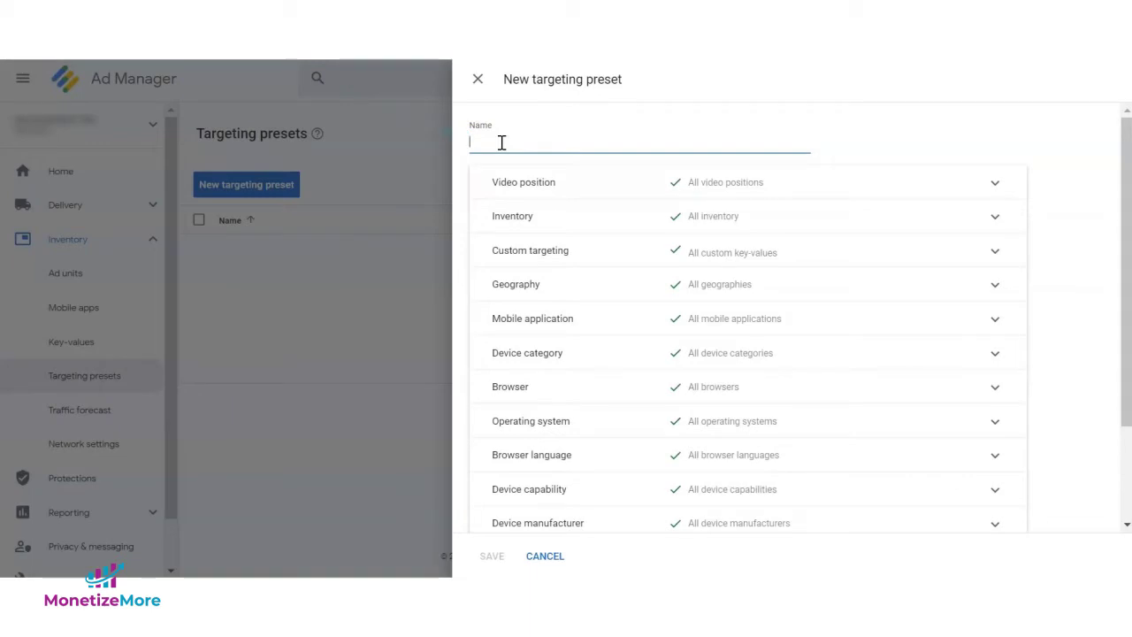
type("Spanish_Speaking_Countries")
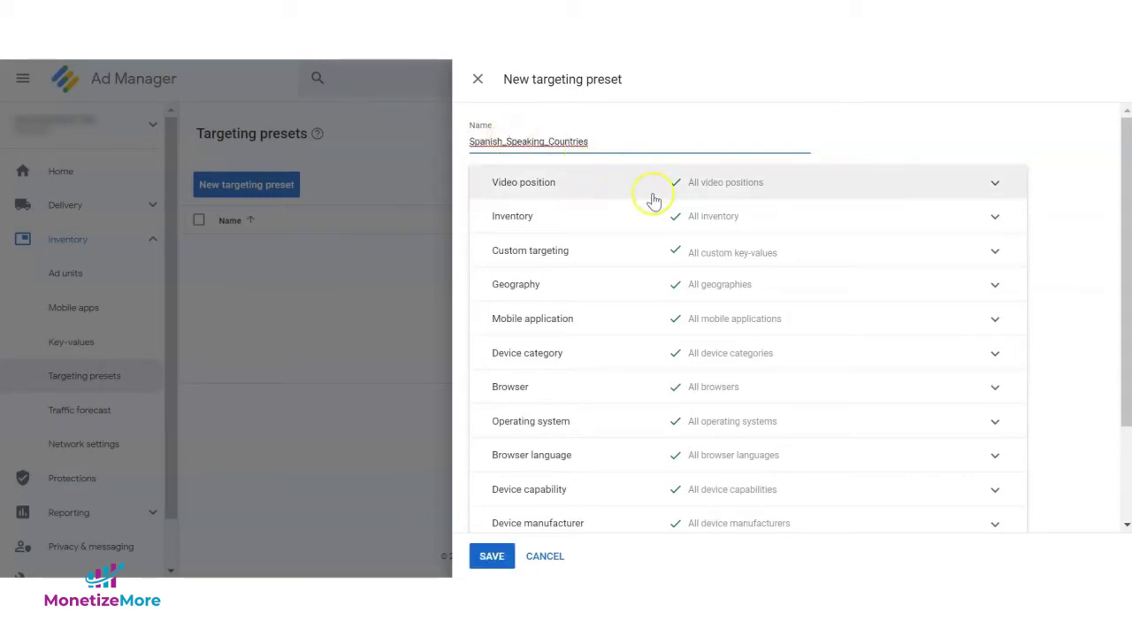
Step: Include the Spanish-speaking countries, such as Costa Rica, Ecuador, Spain and Venezuela, plus Mexico City in the preset's geography targeting
left_click(743, 294)
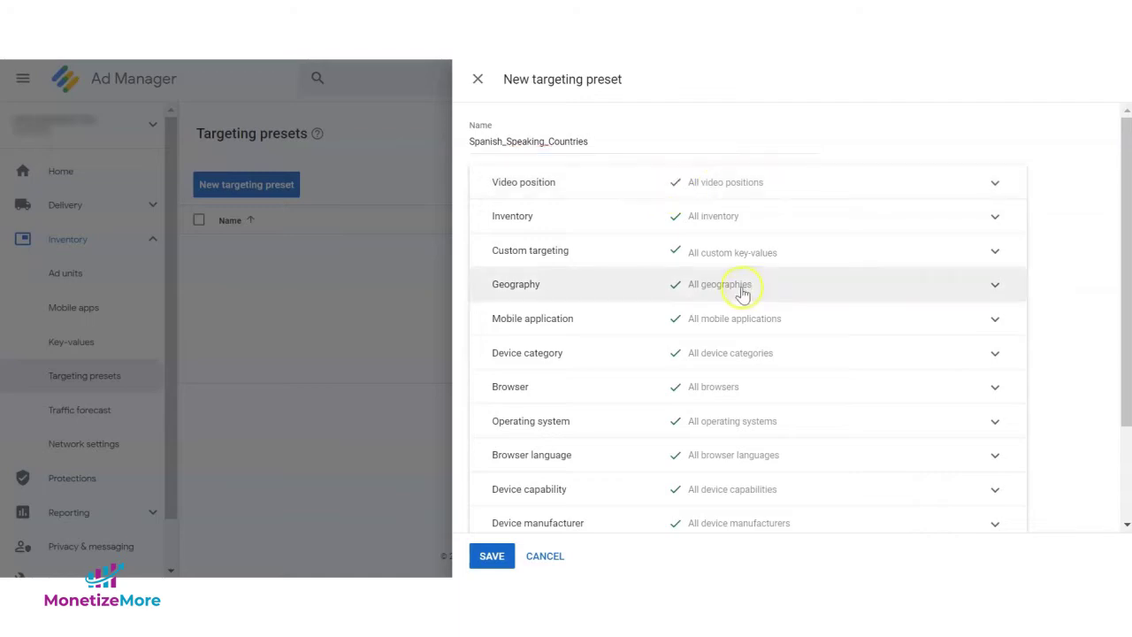
left_click(721, 292)
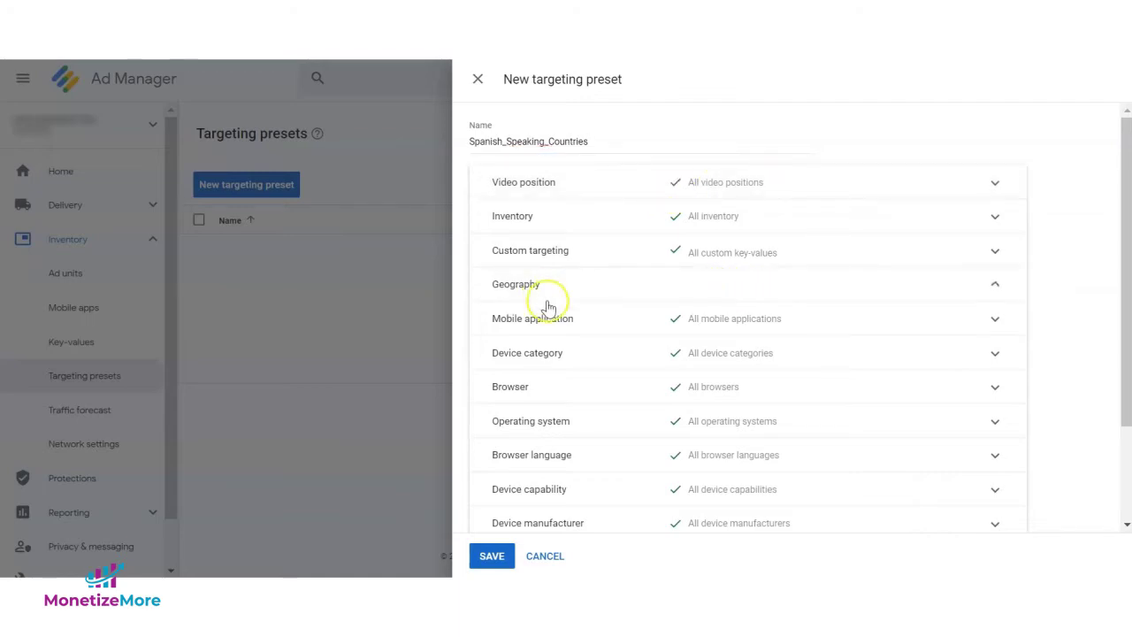
left_click(594, 356)
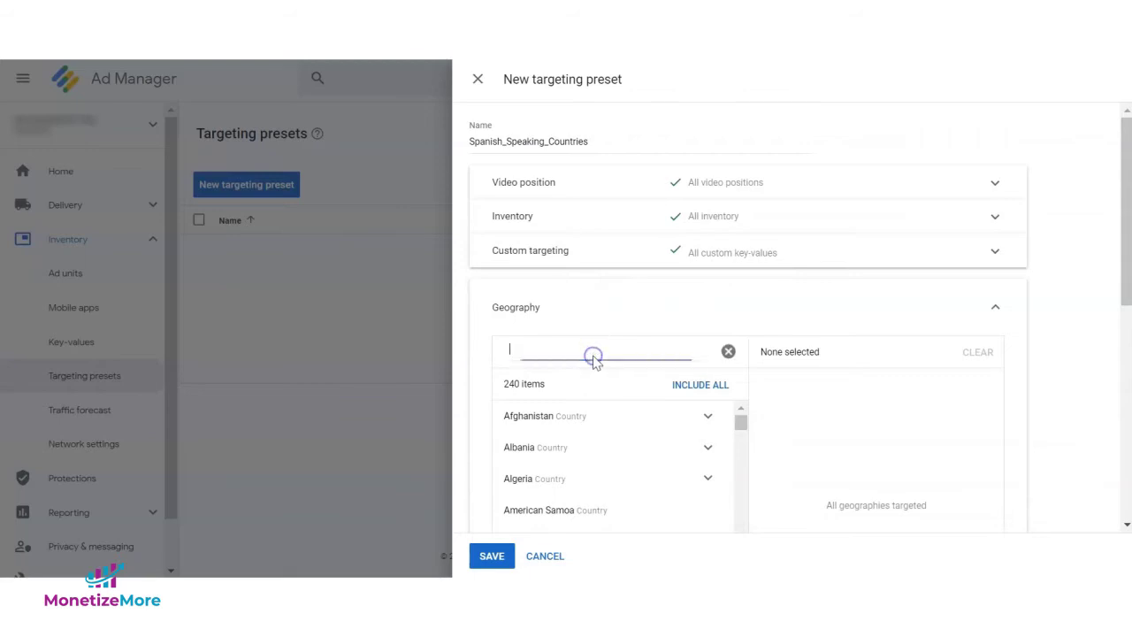
key("ctrl+v")
Step: Review the preset's included geographies and remaining targeting options, and save the preset
scroll(861, 416, "down", 1)
scroll(860, 415, "down", 5)
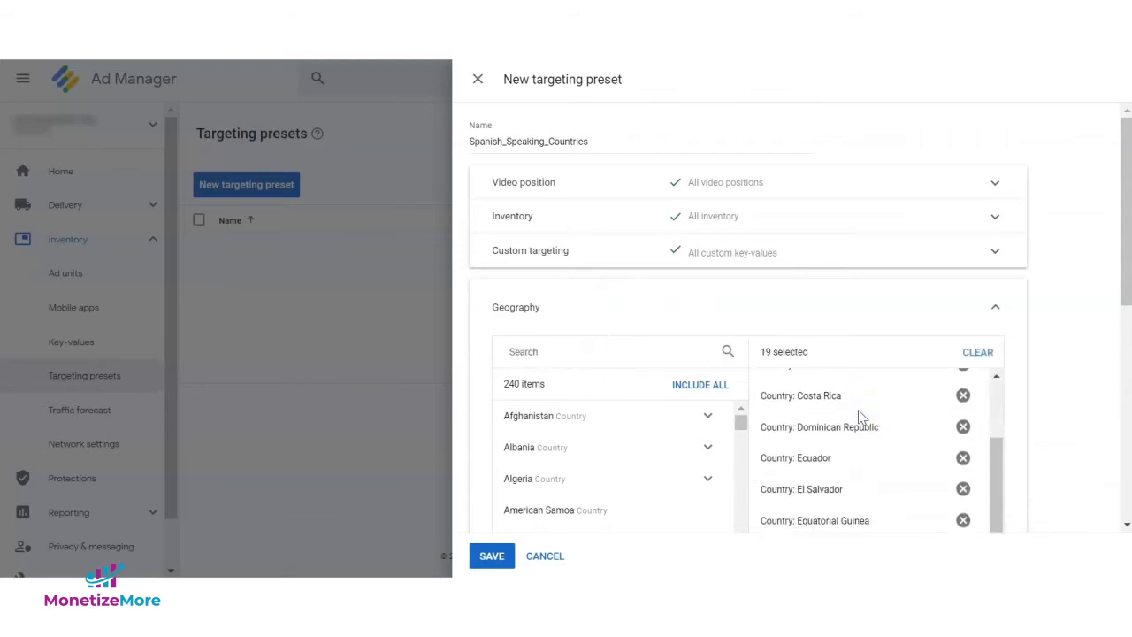
scroll(853, 422, "down", 4)
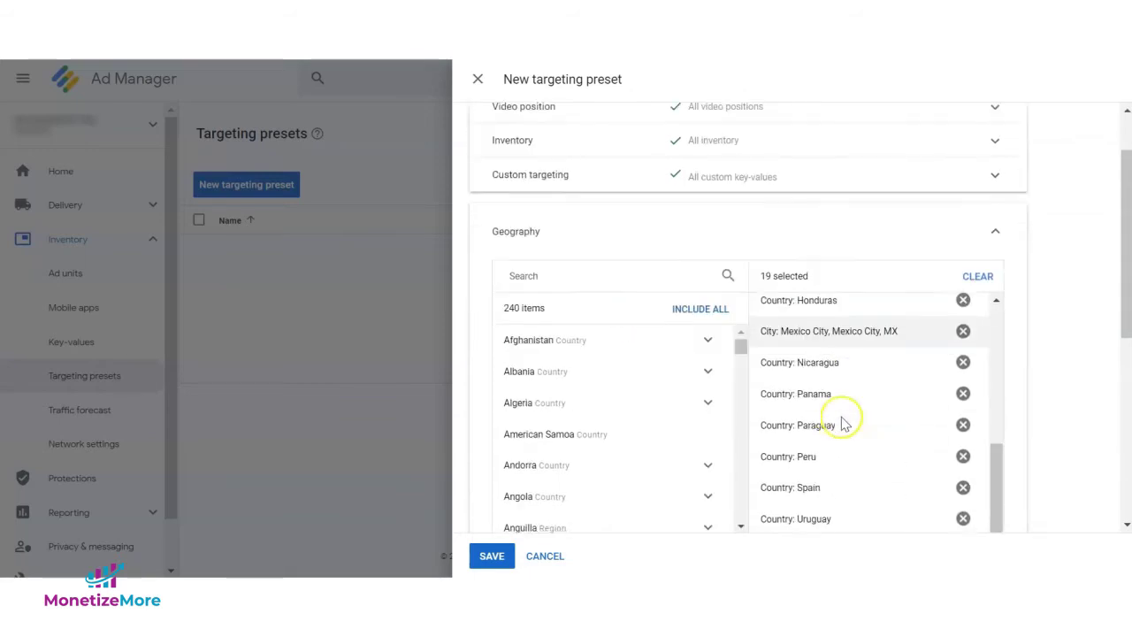
scroll(784, 336, "up", 3)
scroll(838, 329, "up", 5)
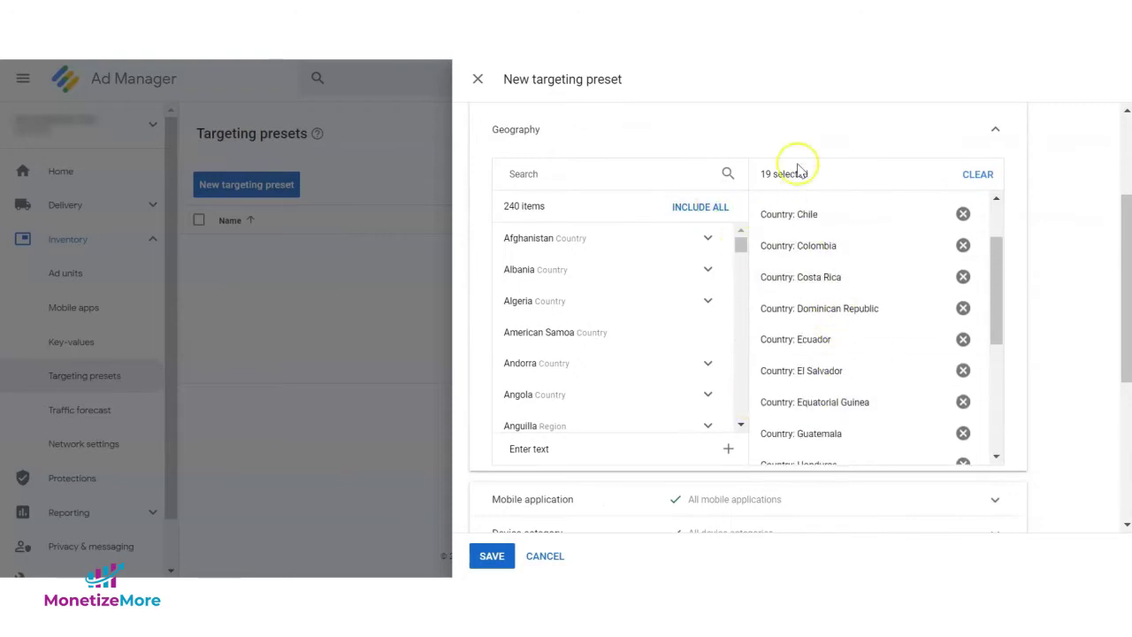
scroll(778, 354, "down", 3)
scroll(703, 433, "down", 4)
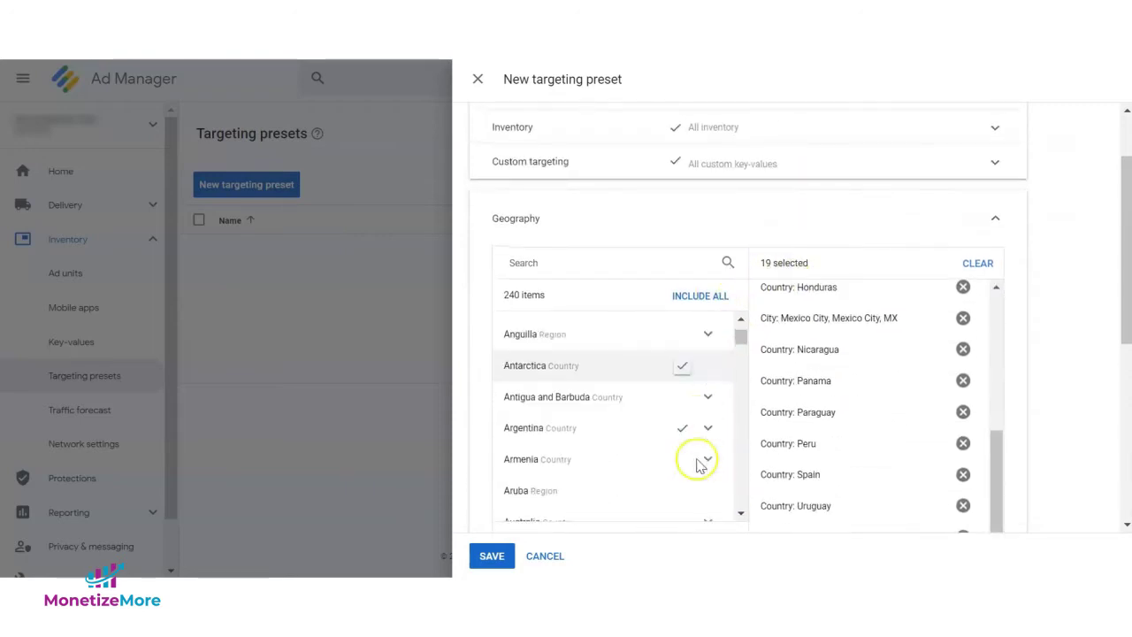
scroll(849, 389, "down", 4)
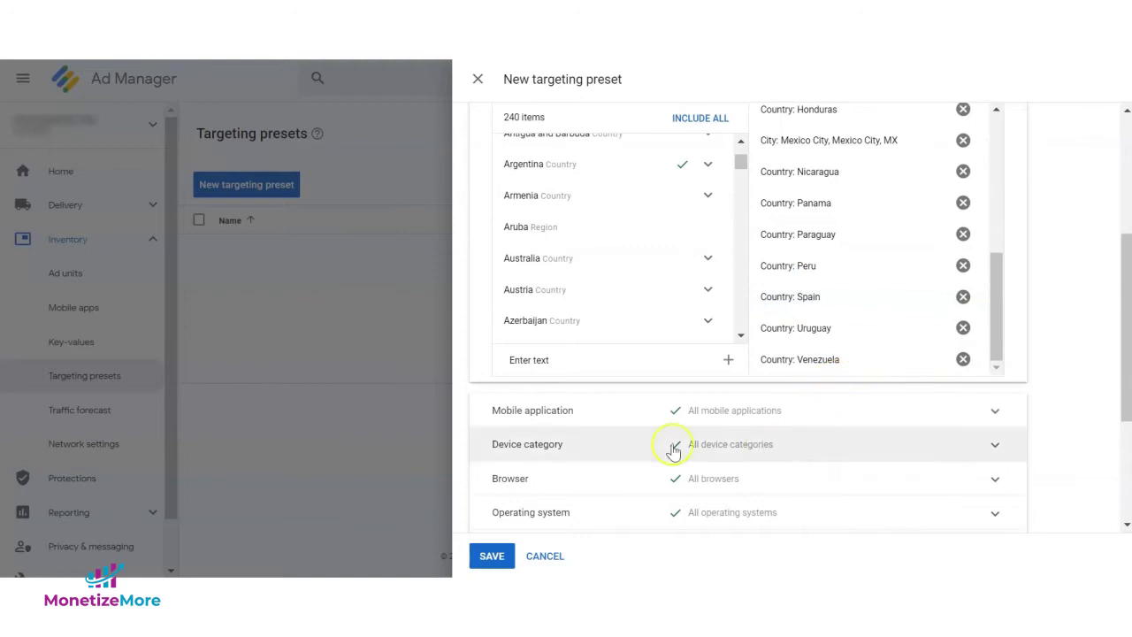
scroll(733, 278, "down", 3)
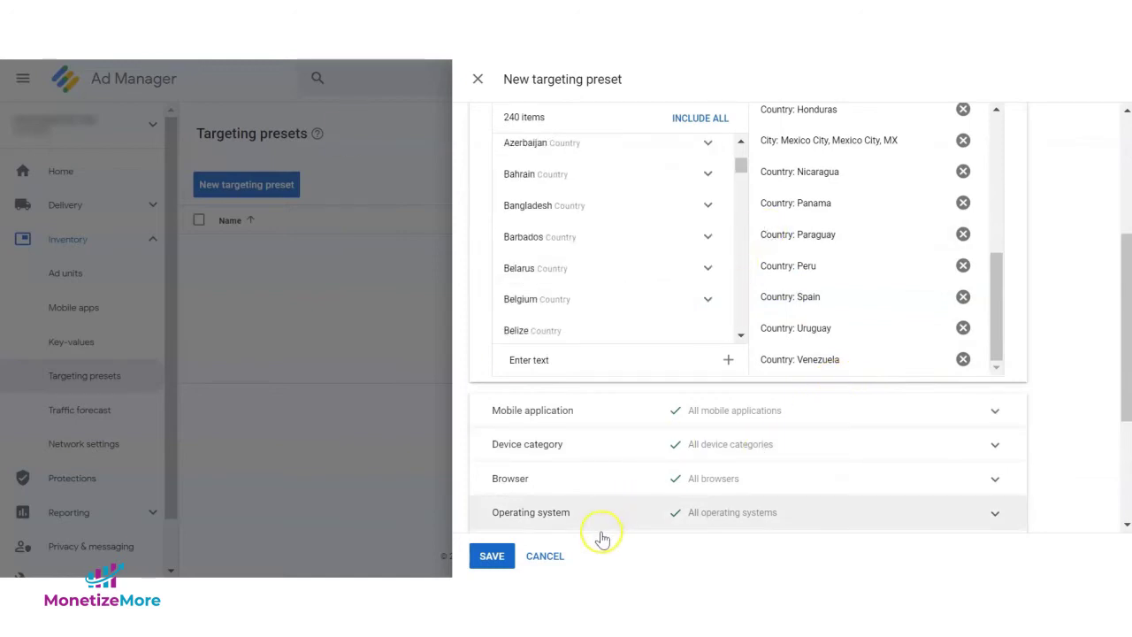
scroll(602, 495, "down", 2)
left_click(492, 555)
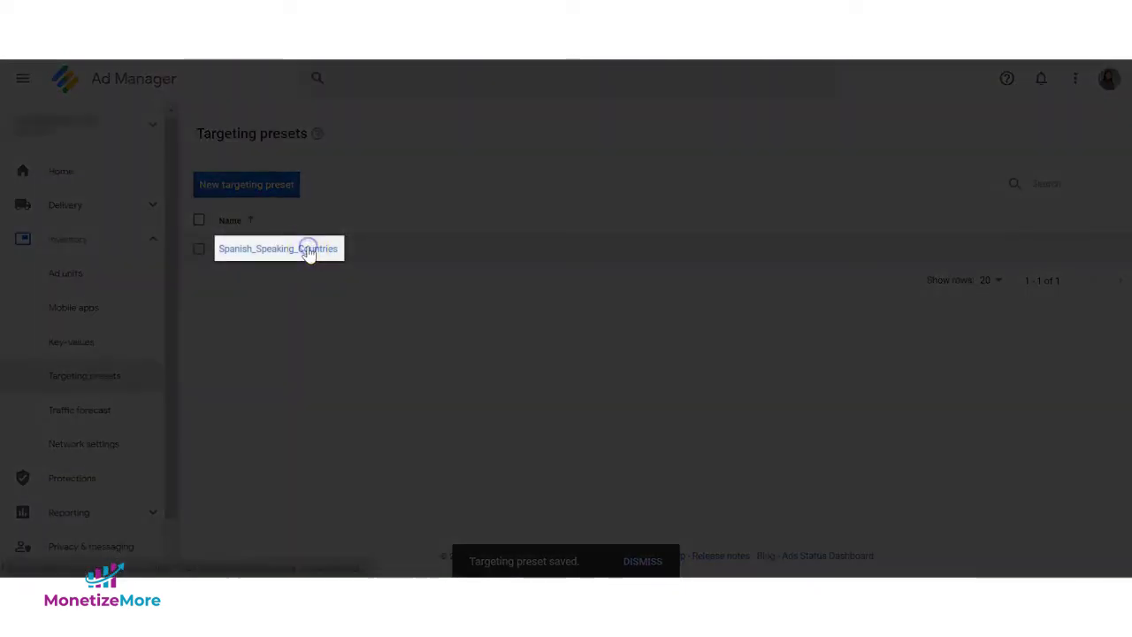
Step: Edit the Spanish_Speaking_Countries preset to include the Feature Phone and Smartphone device categories, and save it
left_click(308, 249)
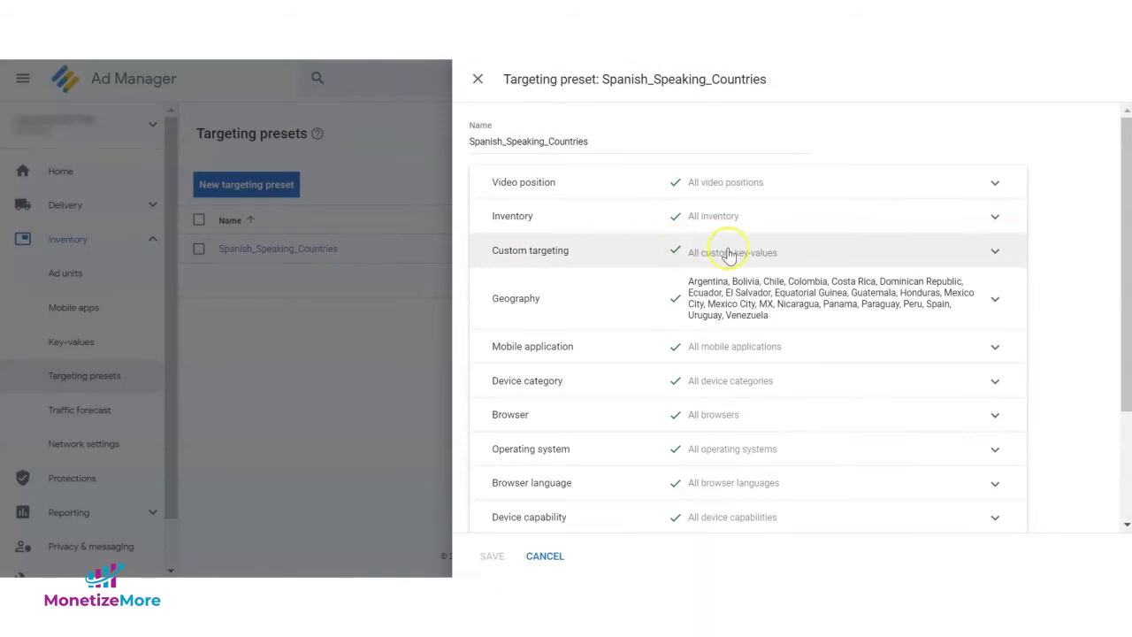
left_click(745, 382)
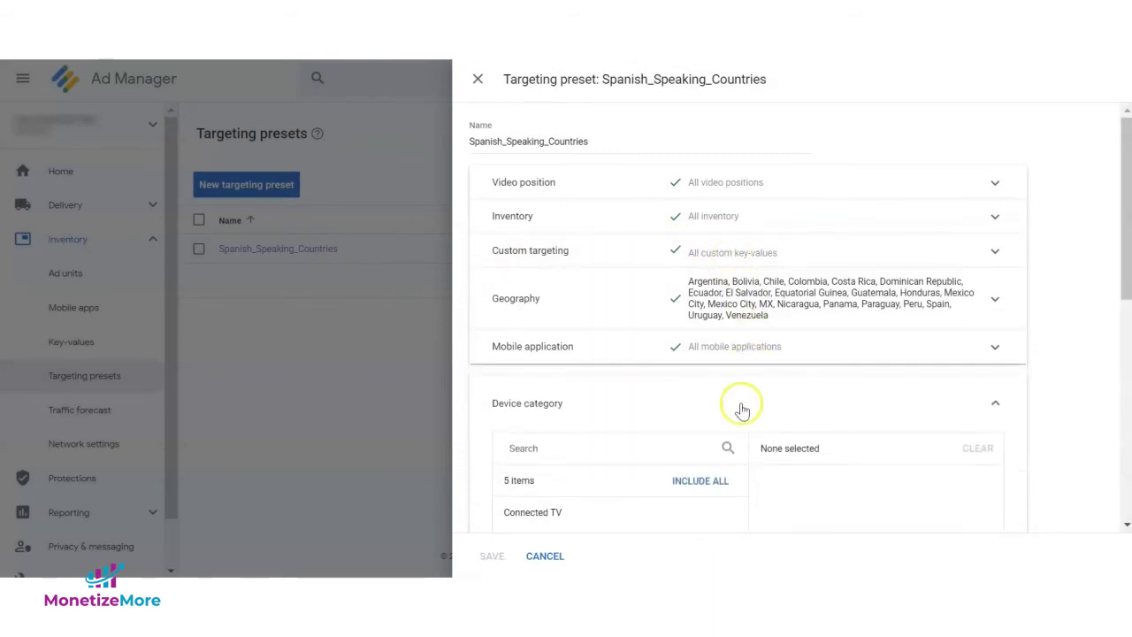
scroll(741, 408, "down", 1)
scroll(731, 468, "down", 1)
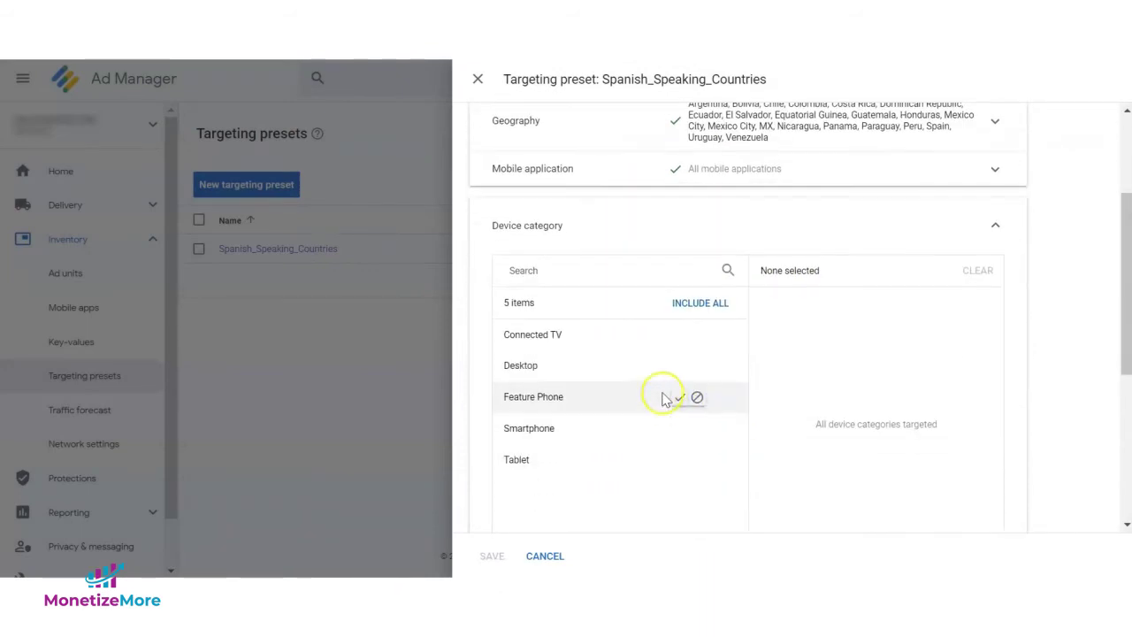
left_click(679, 397)
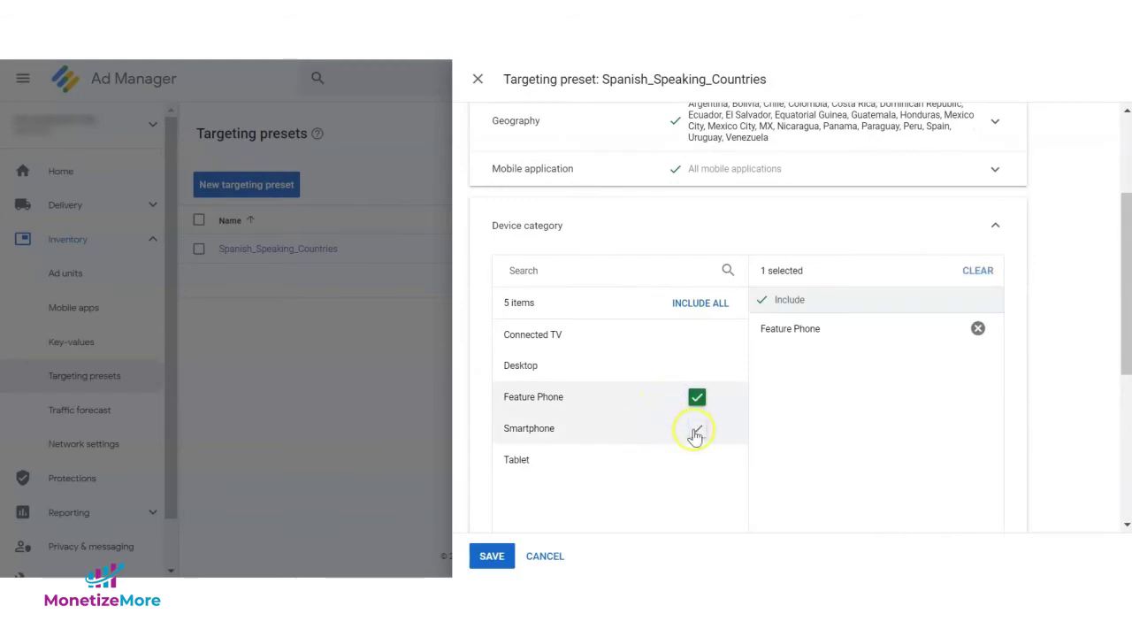
left_click(696, 431)
scroll(652, 480, "down", 2)
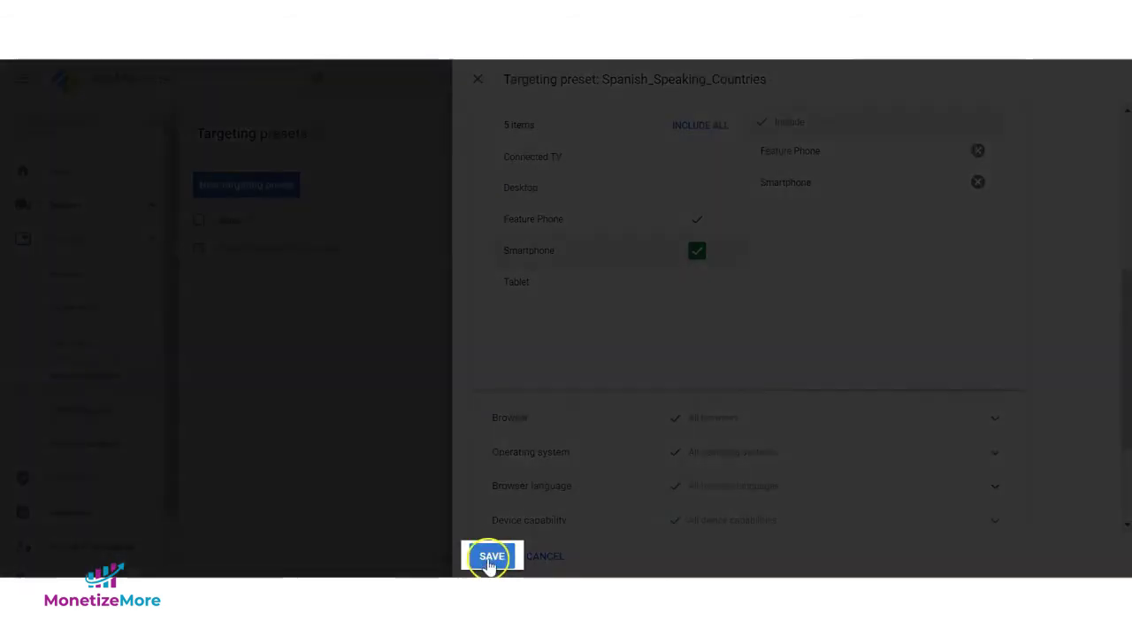
left_click(492, 557)
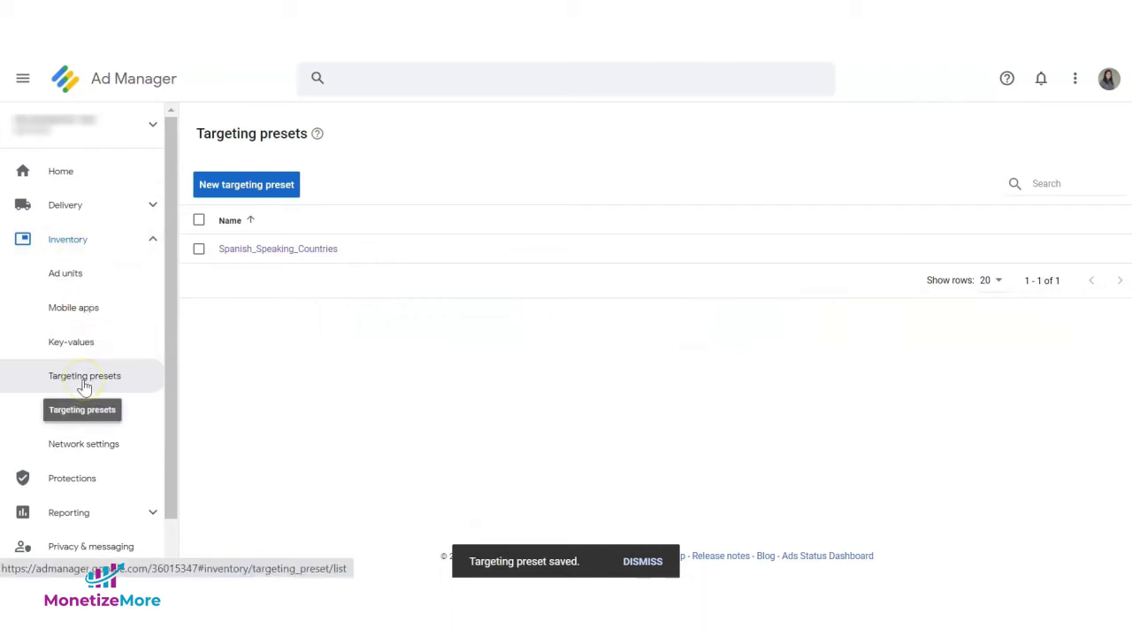
Step: Try to delete the Spanish_Speaking_Countries preset from the targeting presets list
left_click(199, 250)
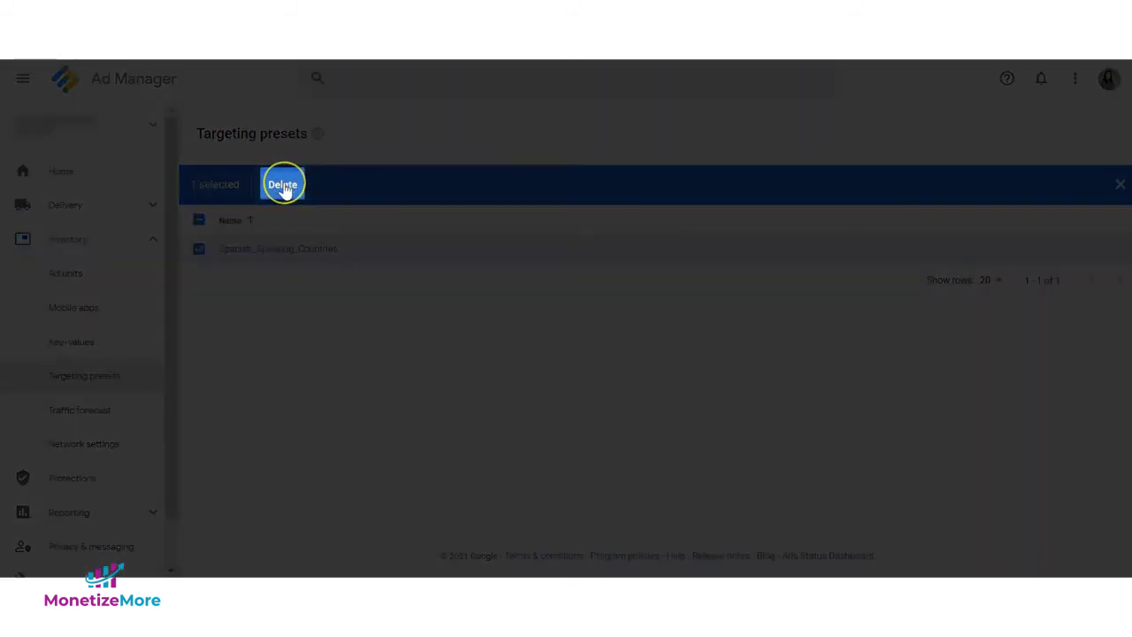
left_click(283, 185)
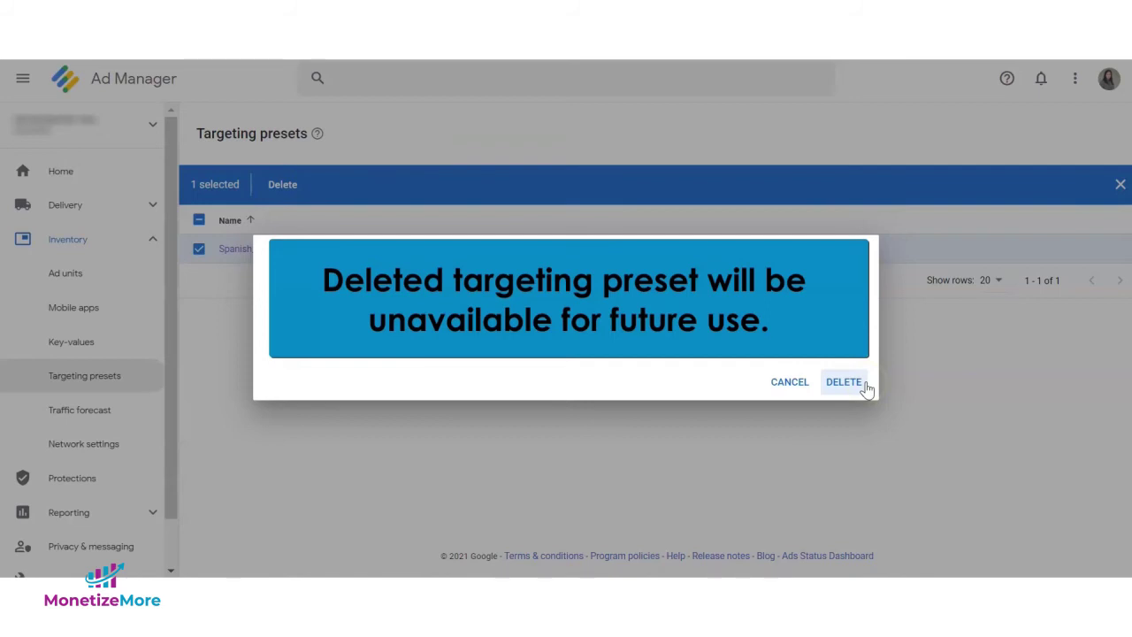
left_click(844, 382)
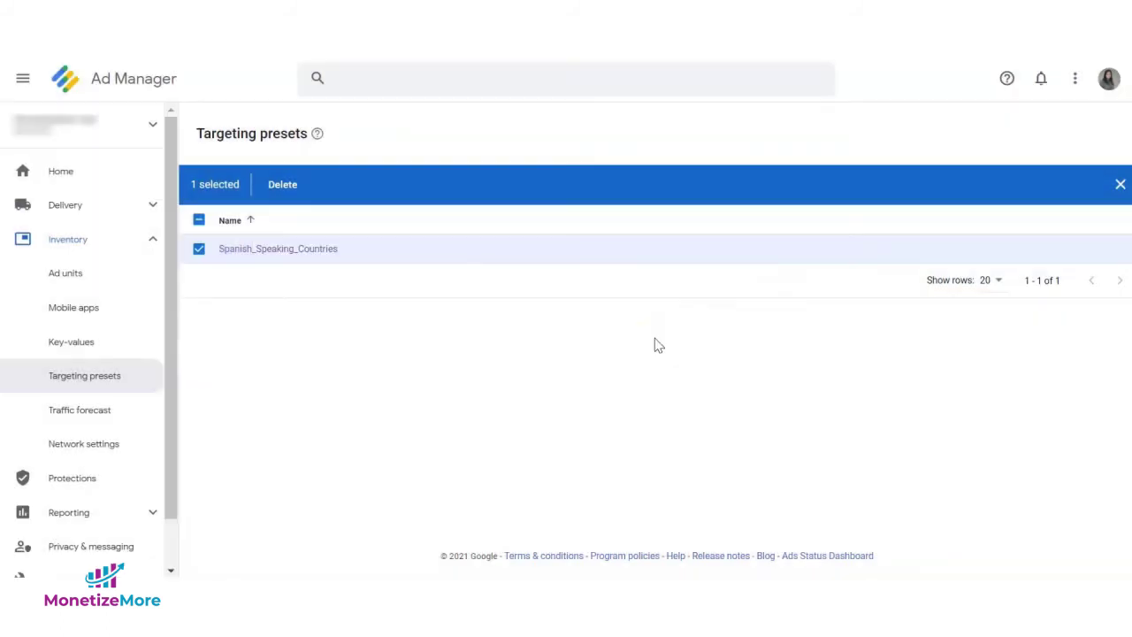
left_click(611, 337)
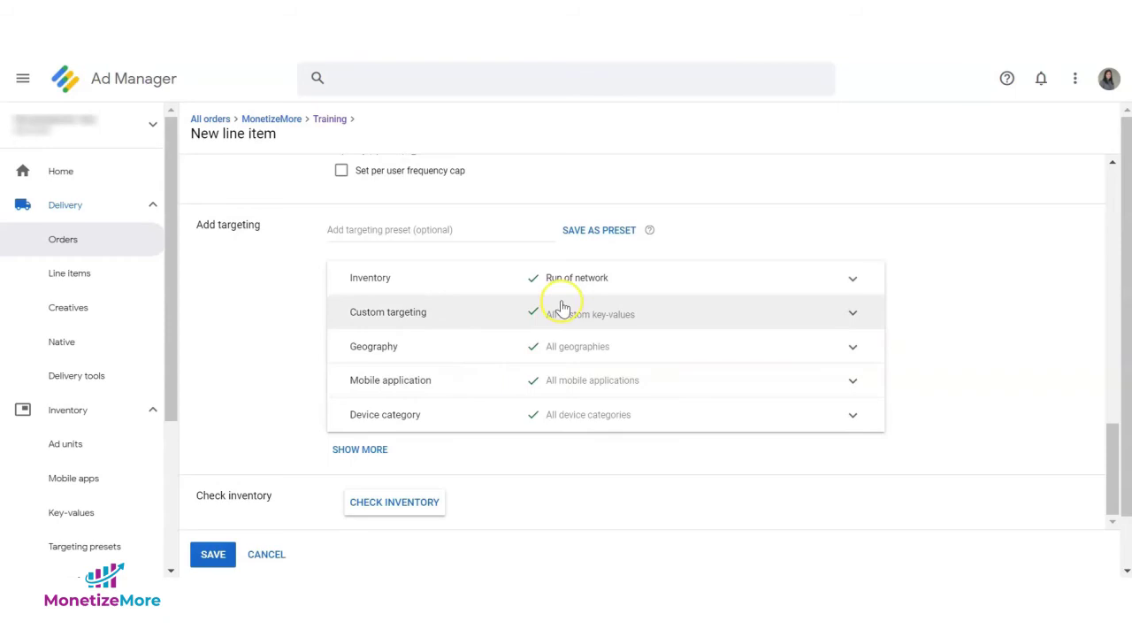
Step: In the Training order's new line item, include Spanish-speaking countries such as Argentina, Bolivia, Chile and Colombia in the geography targeting
left_click(596, 345)
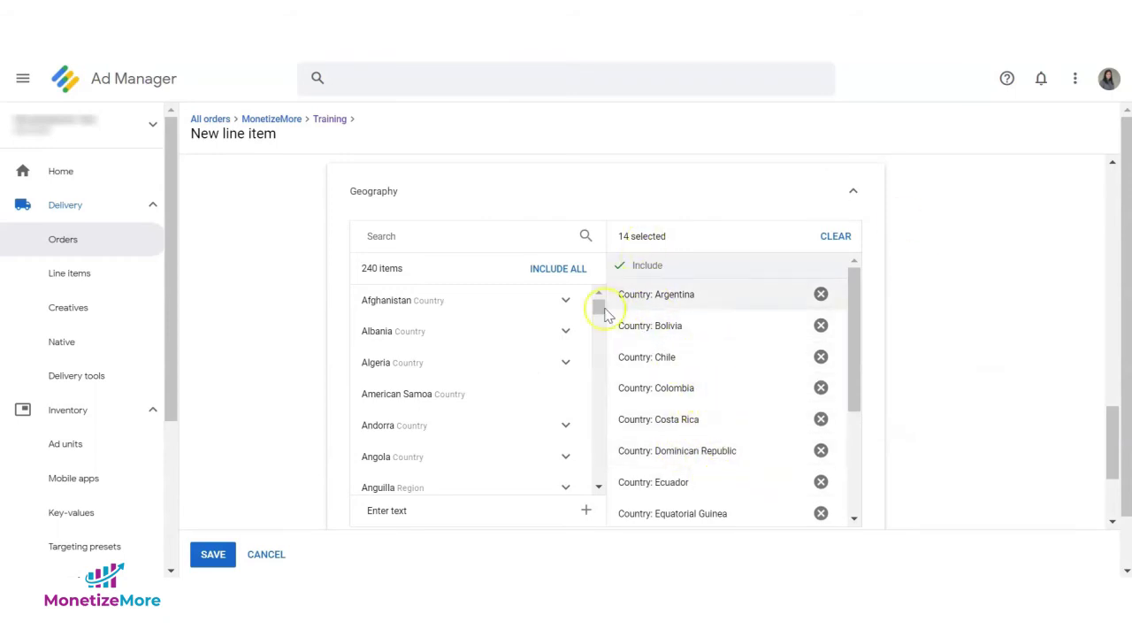
scroll(614, 337, "up", 2)
scroll(619, 340, "down", 1)
scroll(637, 336, "up", 1)
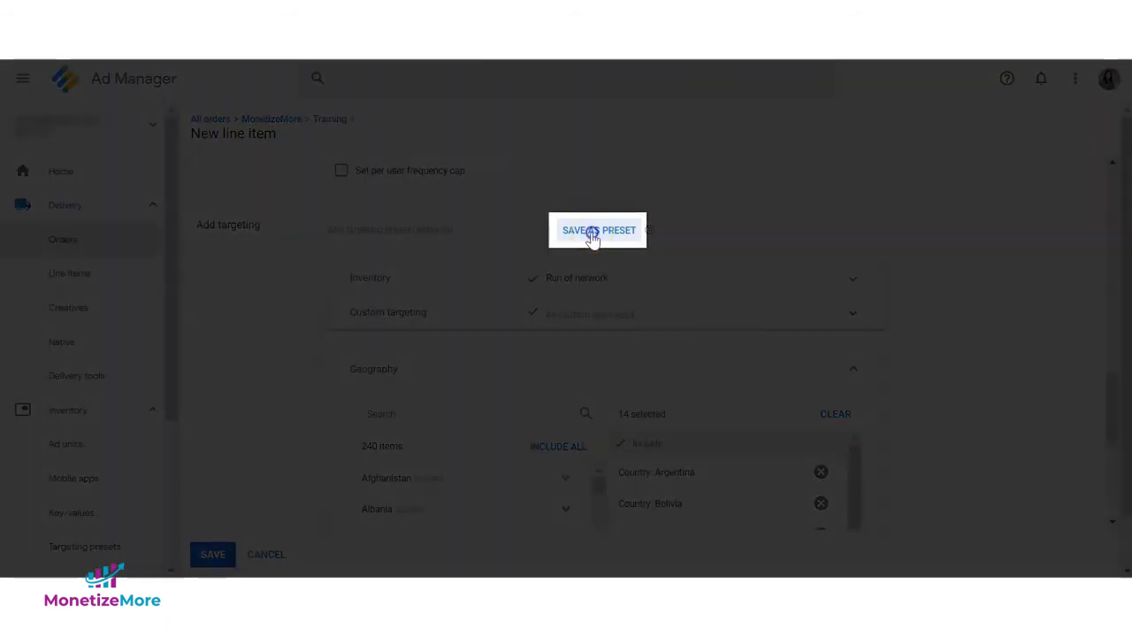
Step: Save the line item's current targeting as a new preset named Spanish-Speaking_Countries
left_click(593, 234)
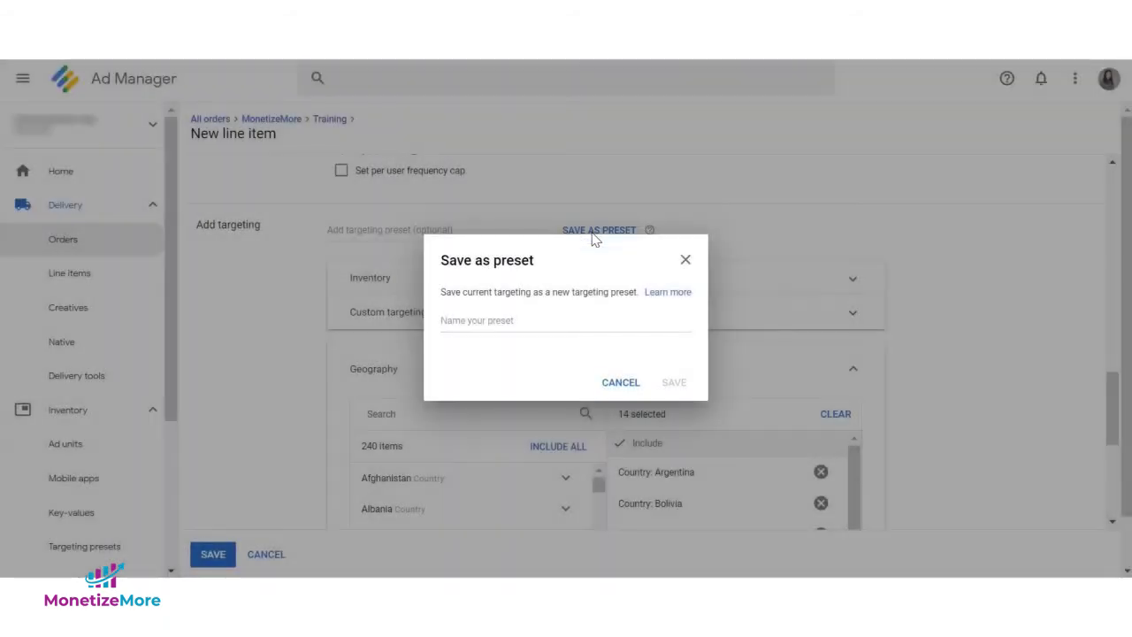
left_click(517, 320)
type("Spanish-Speaking Countries")
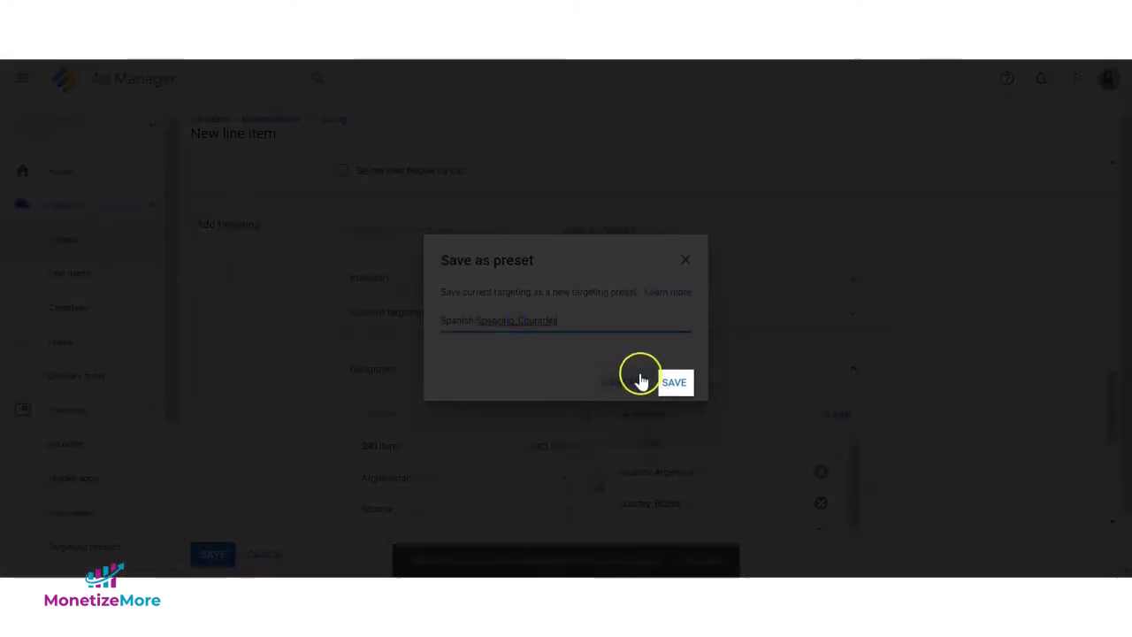
left_click(676, 382)
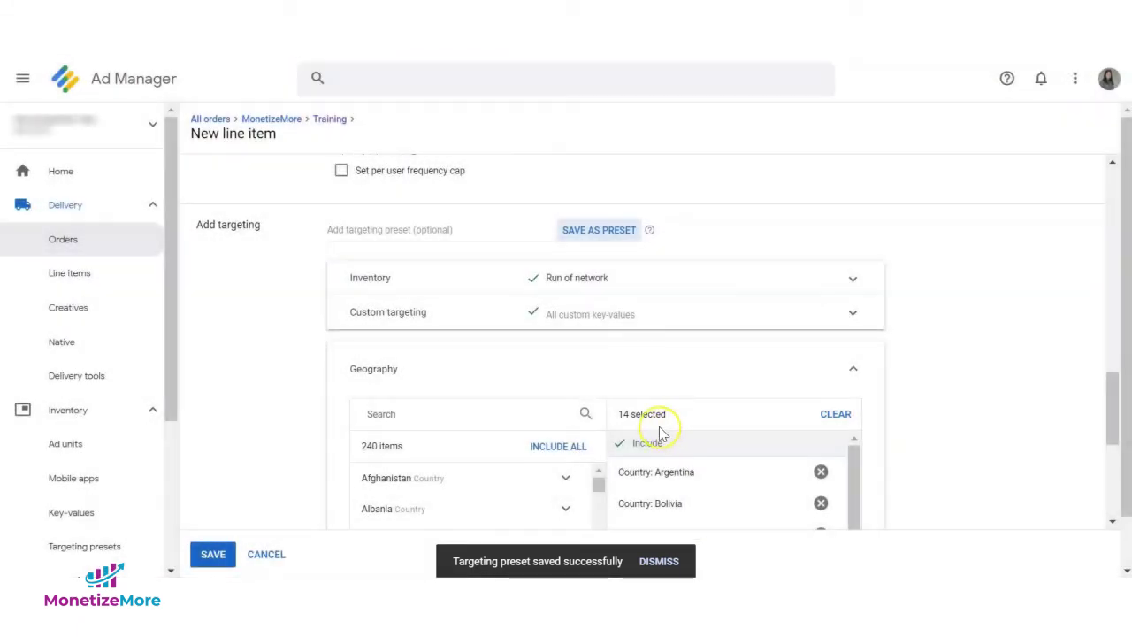
Step: Find presets matching "spanish", apply the Spanish_Speaking_Countries preset to the new line item's targeting, and save the line item
left_click(387, 225)
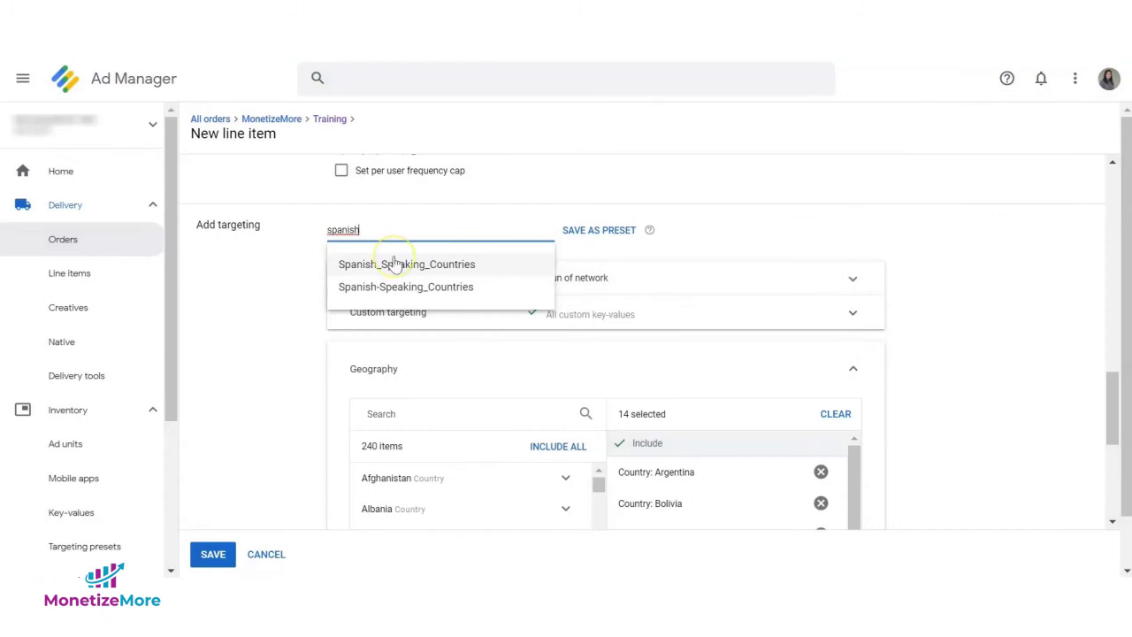
left_click(395, 264)
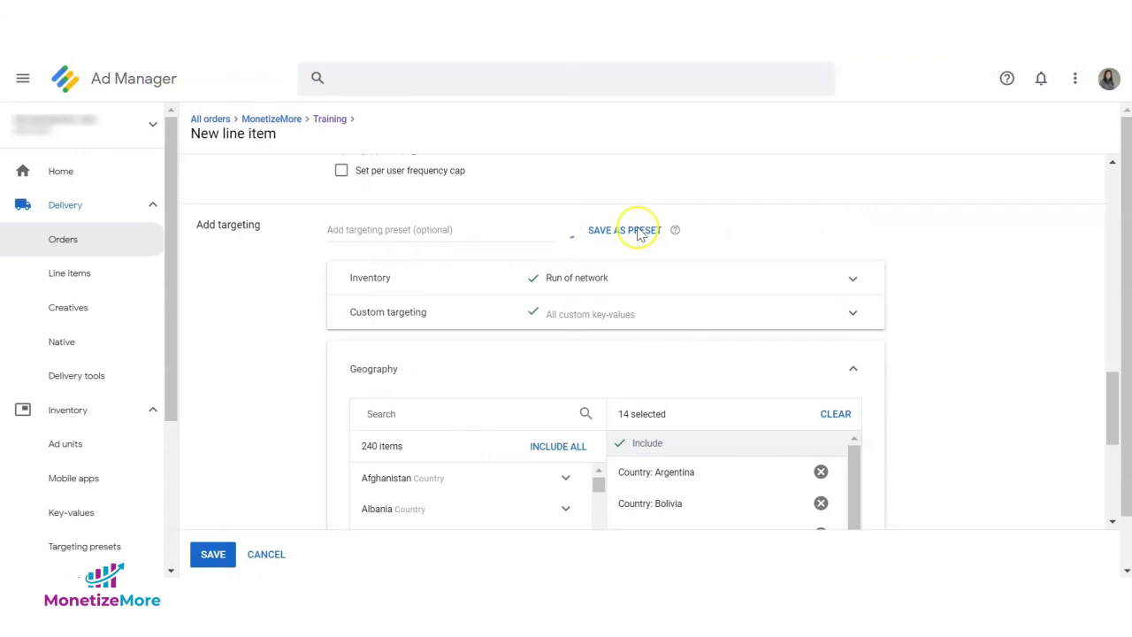
scroll(686, 349, "down", 1)
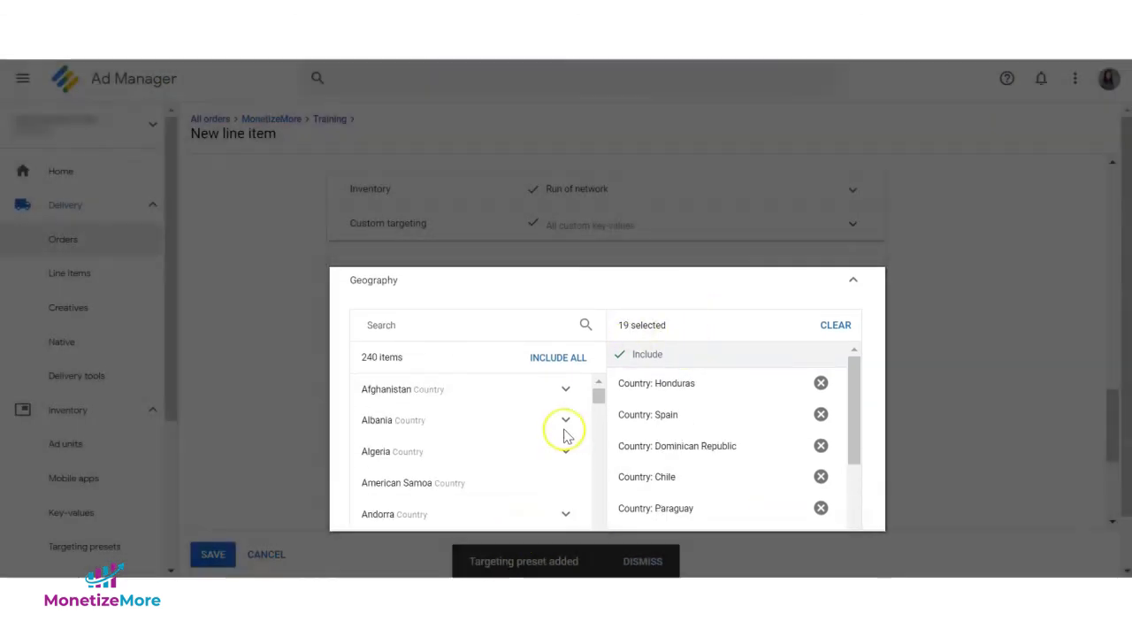
mouse_move(551, 416)
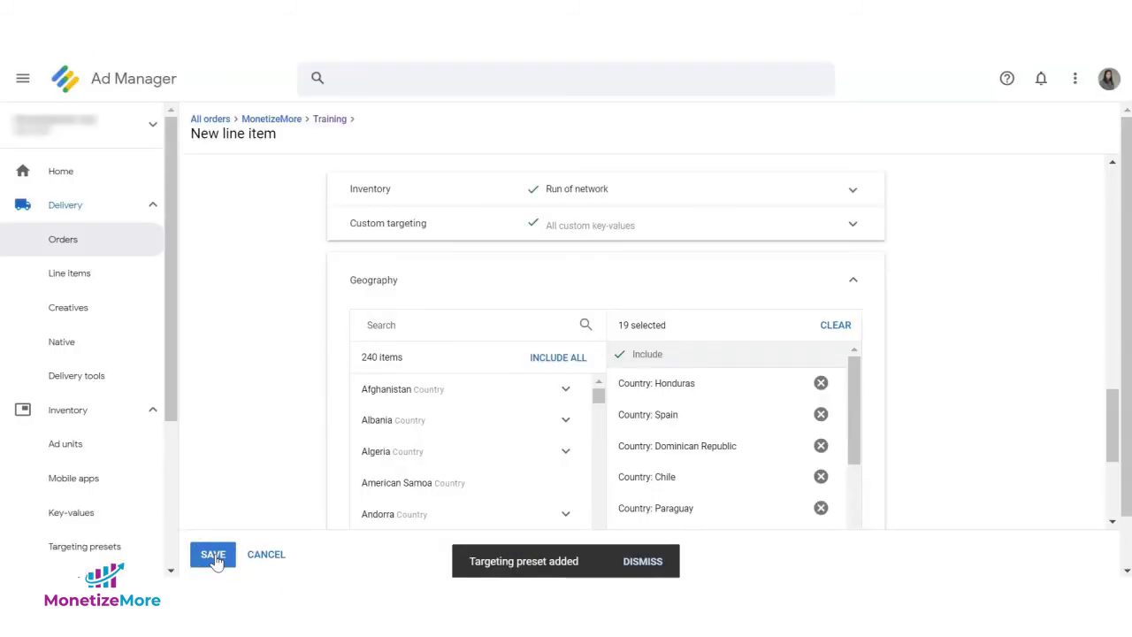
left_click(213, 554)
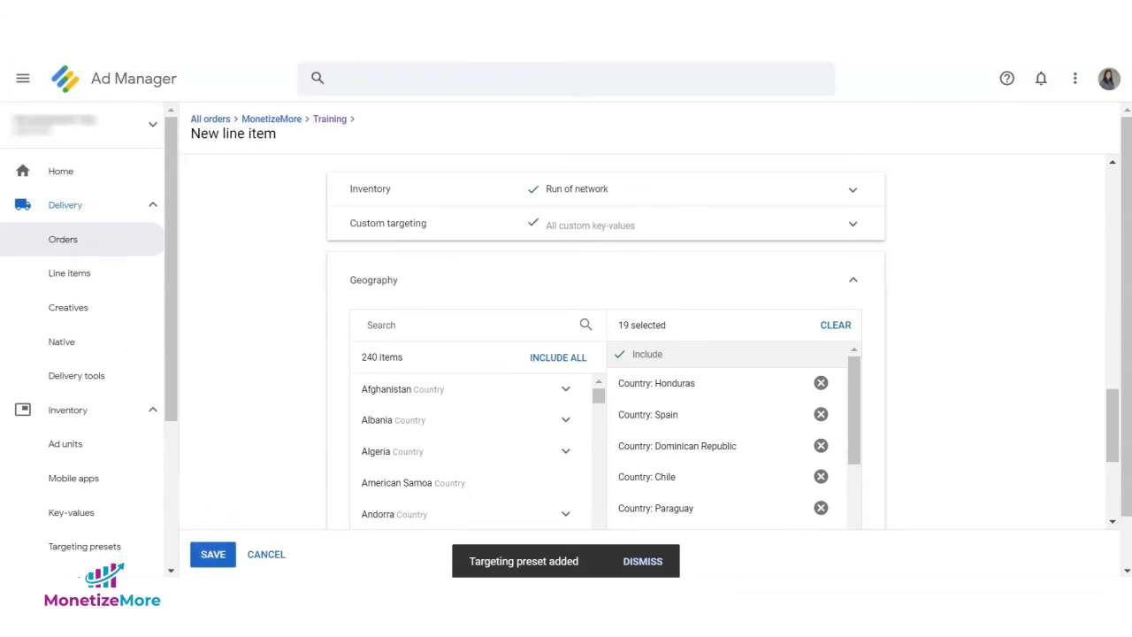